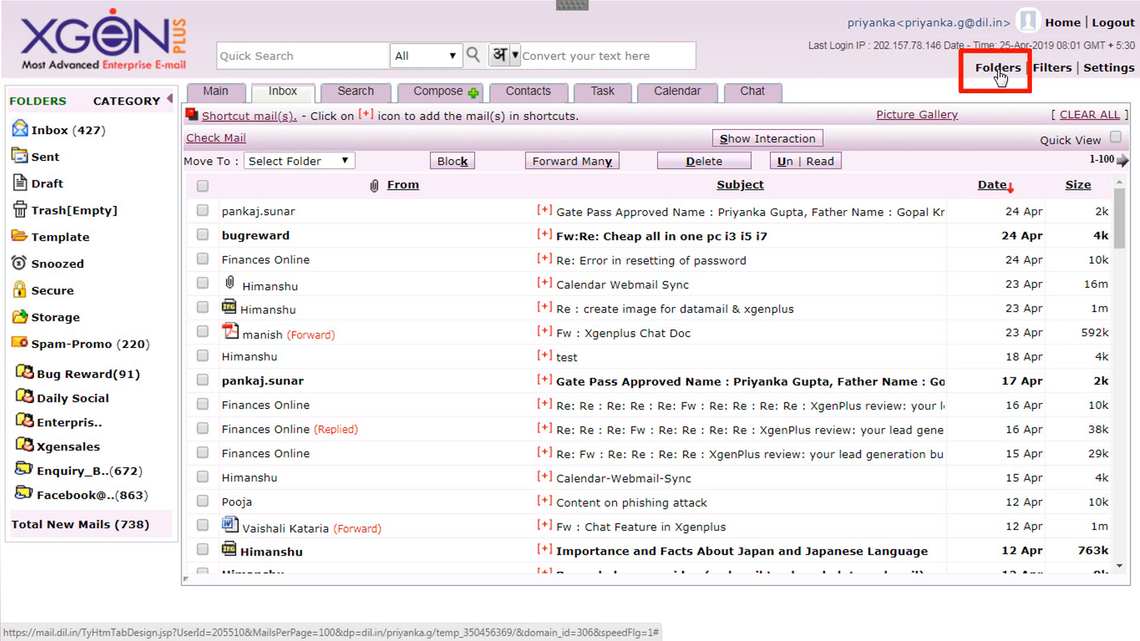
- Open folder management and create a root-level folder named Billing
click(999, 68)
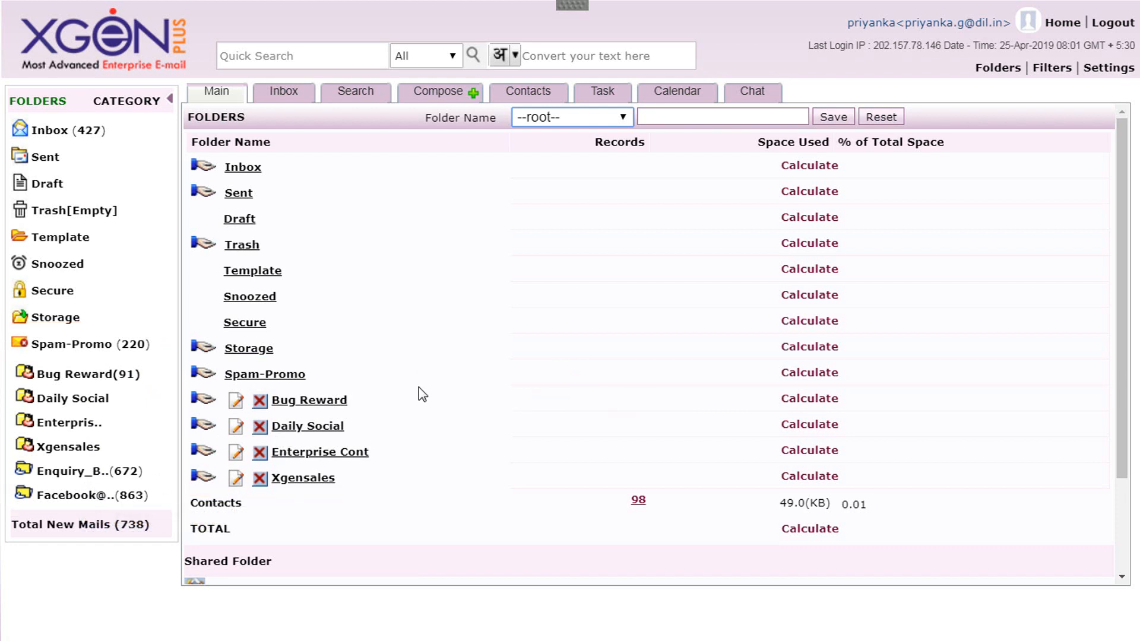
click(660, 121)
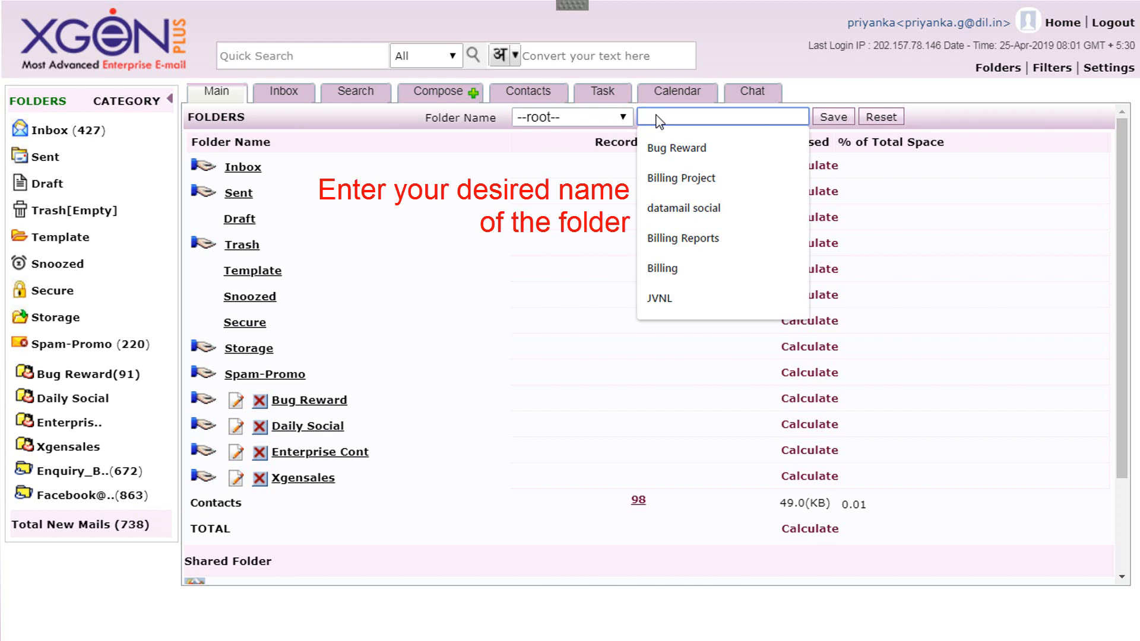
text(Bil)
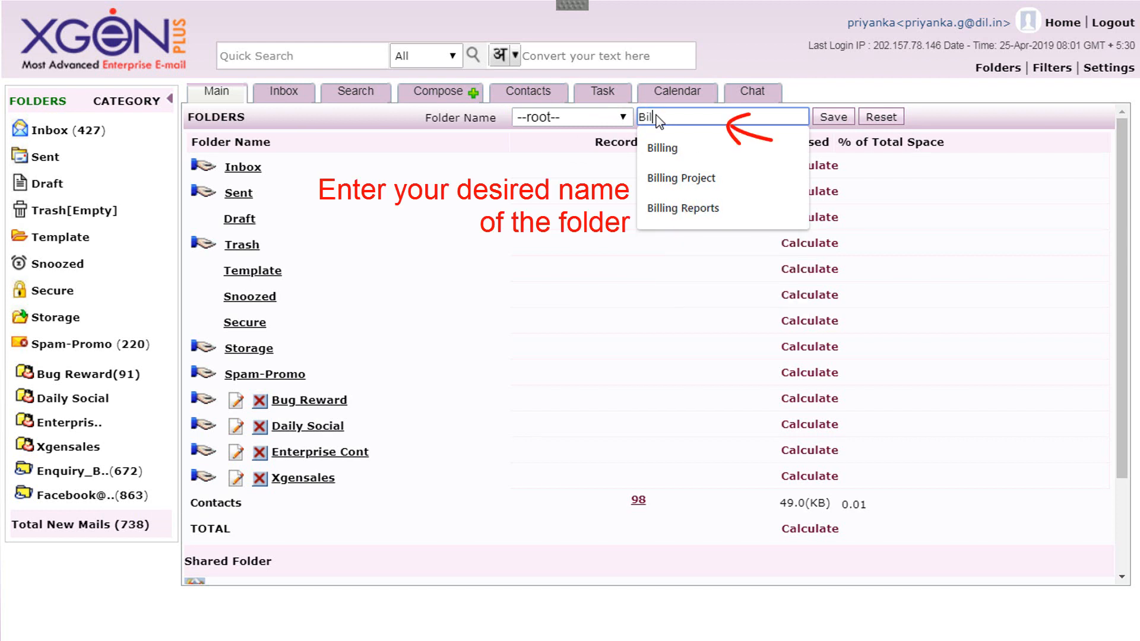
text(ling)
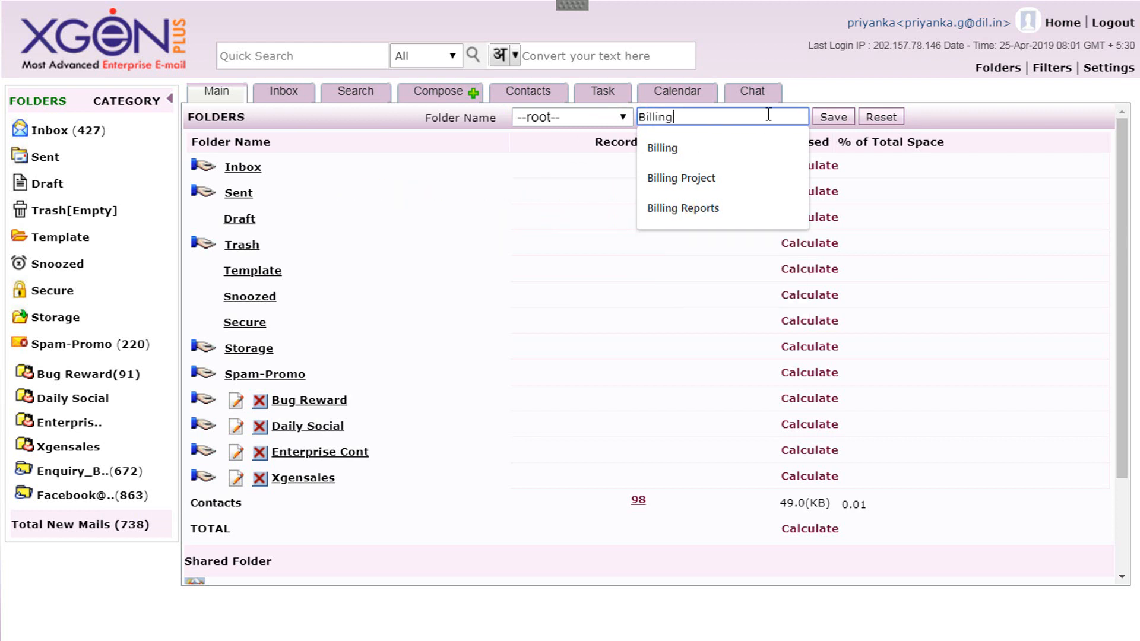
click(833, 118)
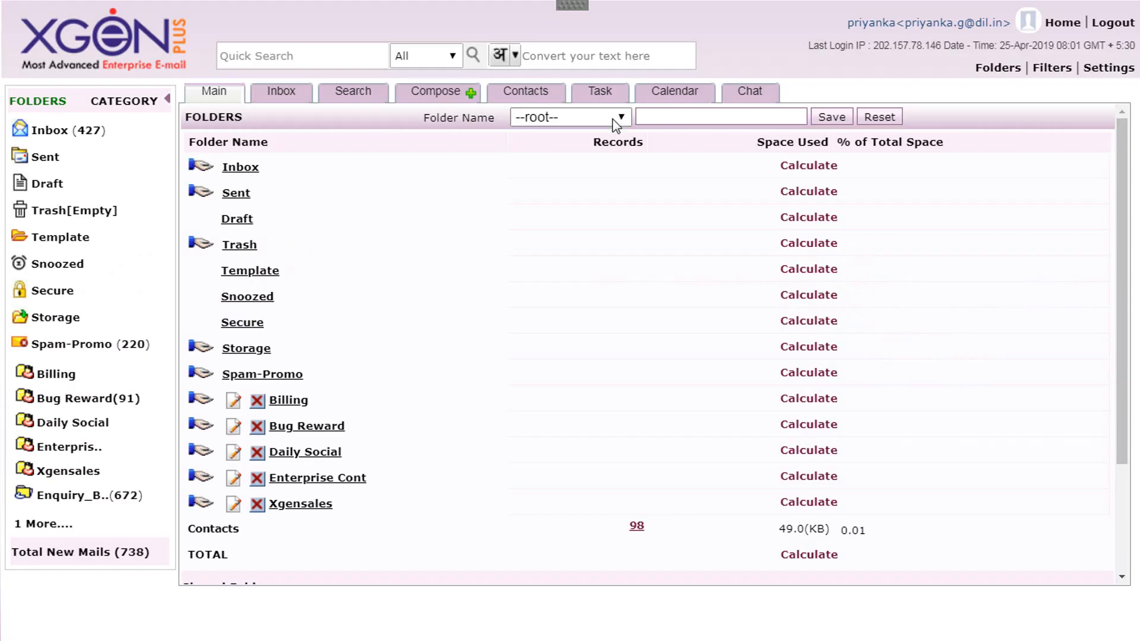
- Create a subfolder named MTNL inside the Billing folder
click(612, 119)
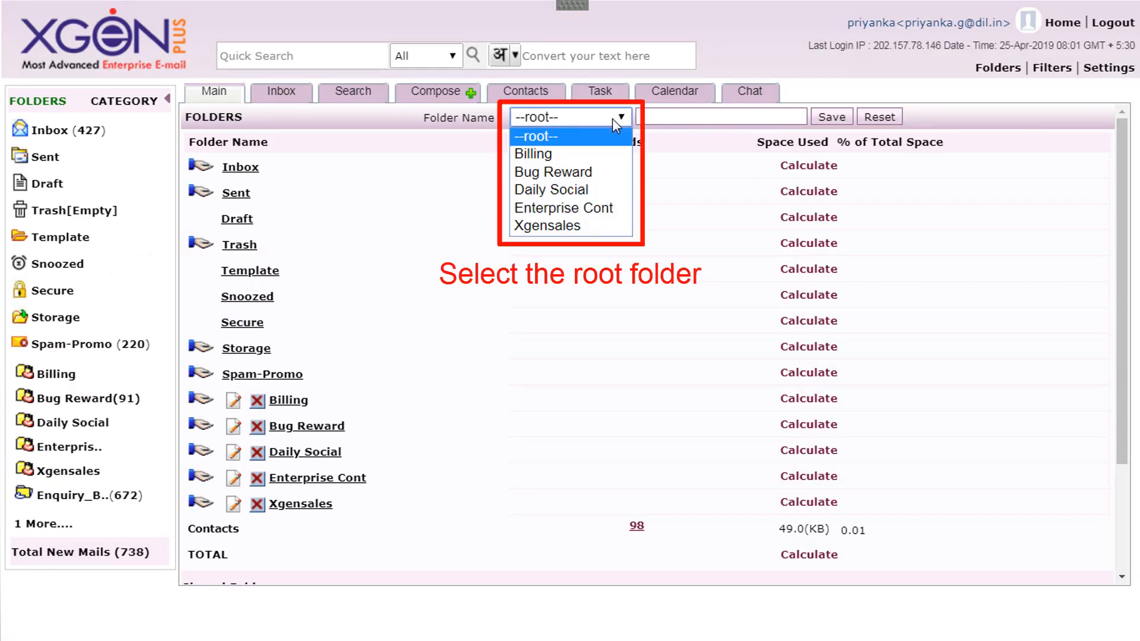
click(612, 156)
click(671, 122)
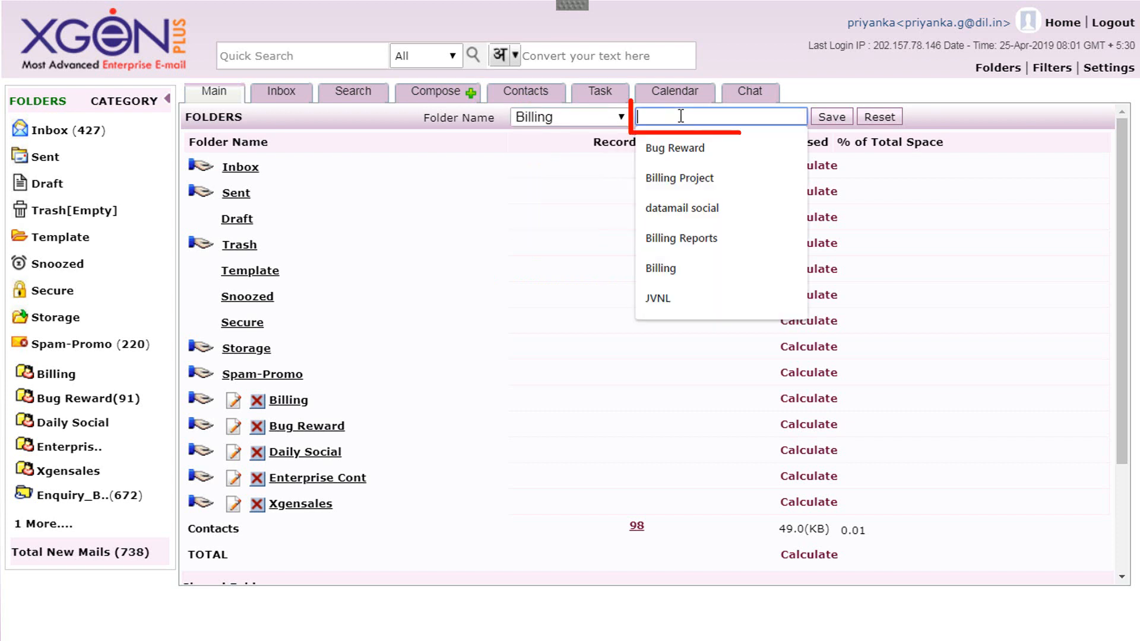
text(M)
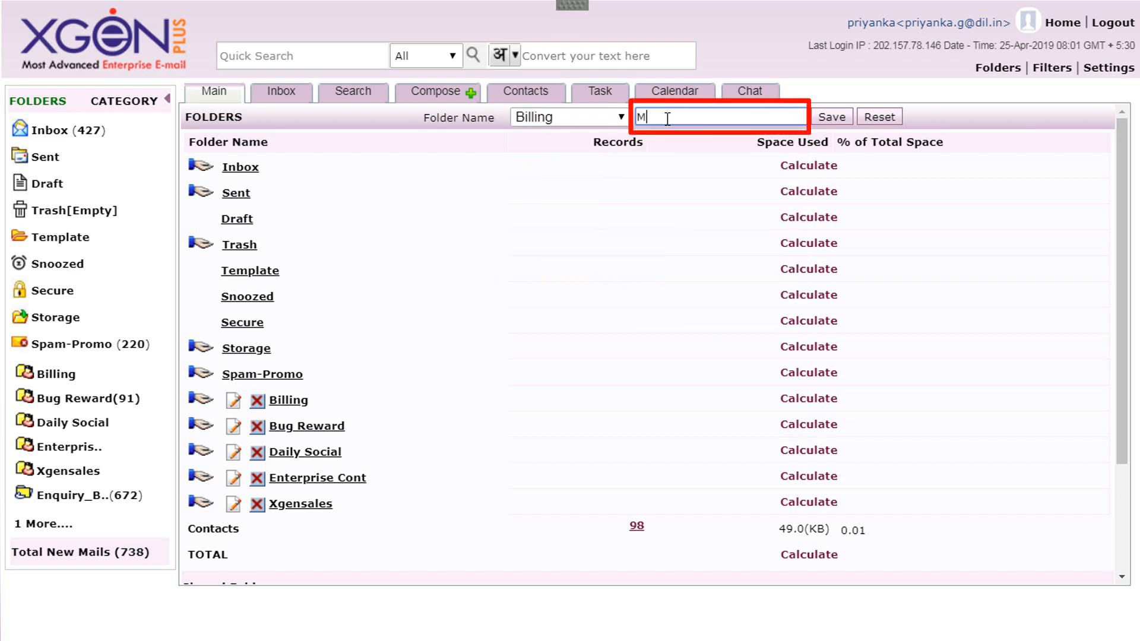
text(TNL)
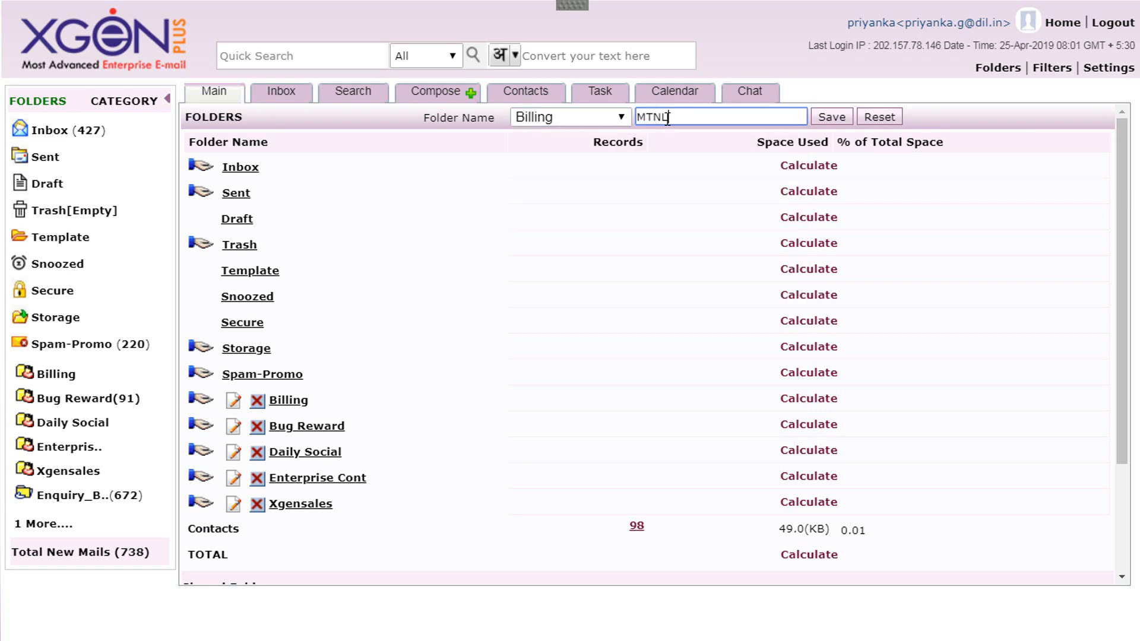
click(828, 119)
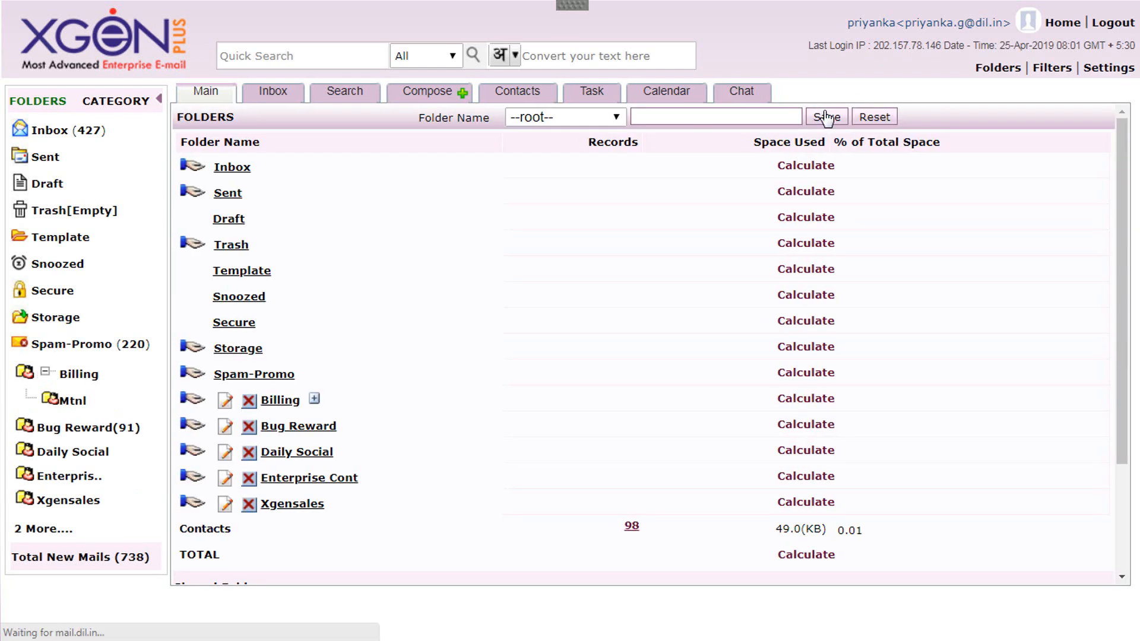
- Rename the Mtnl subfolder under Billing as BSNL
click(315, 400)
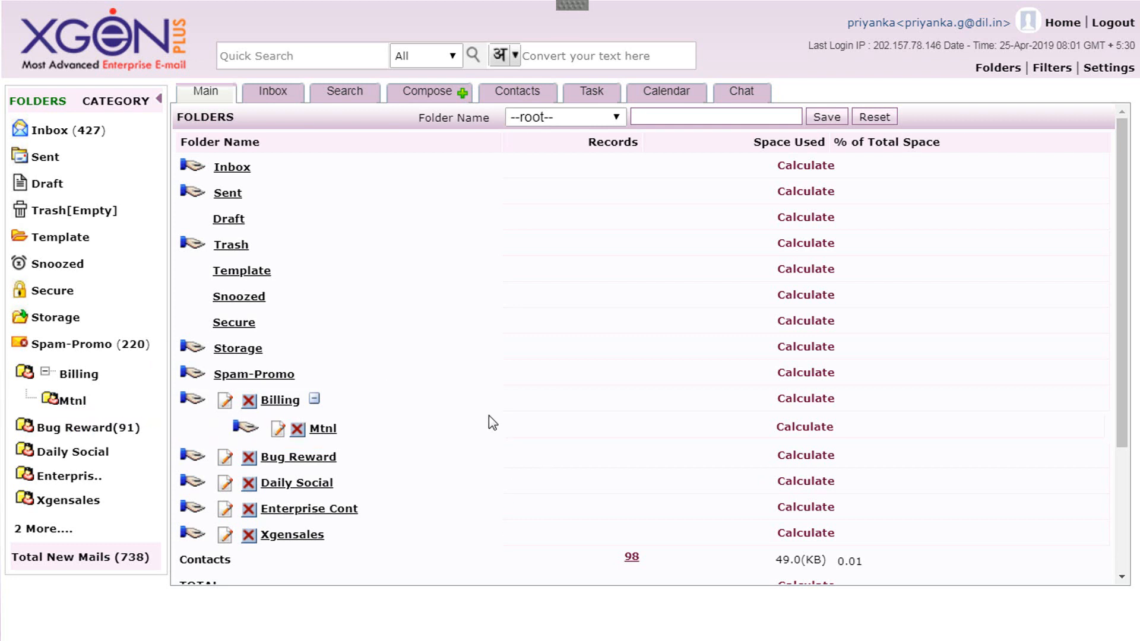
click(278, 430)
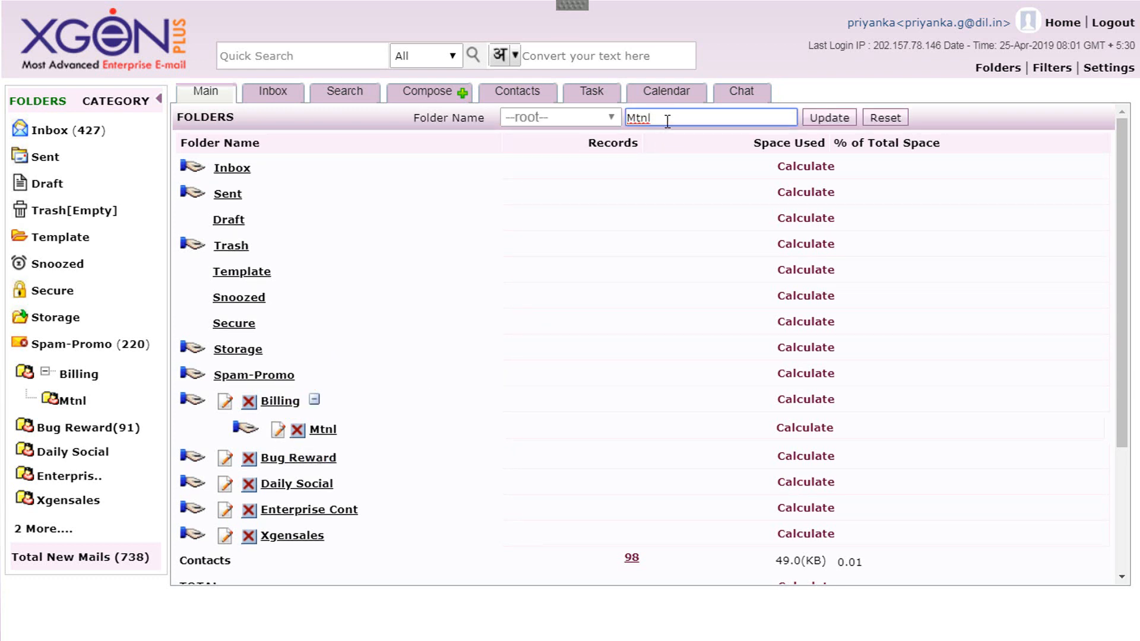
drag(667, 118, 641, 126)
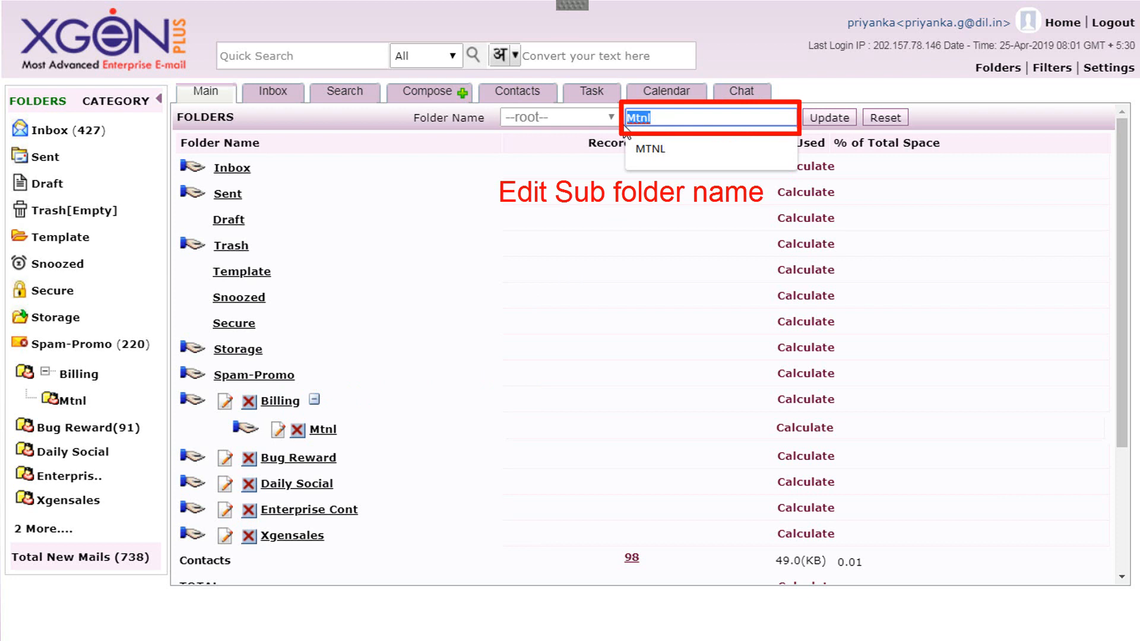
text(BSNL)
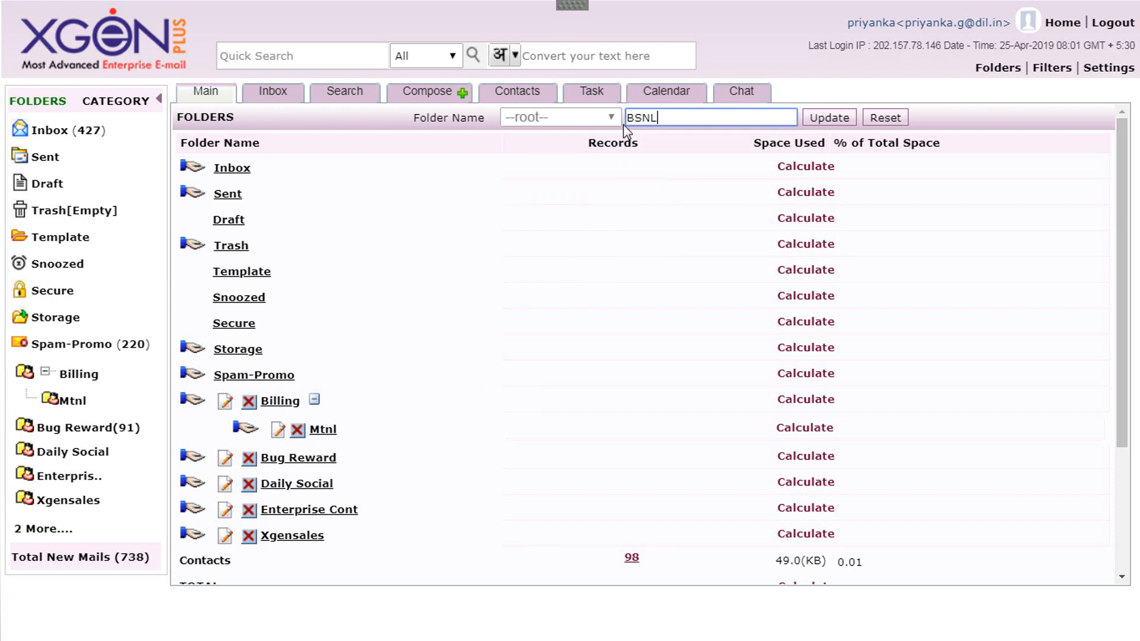
click(812, 123)
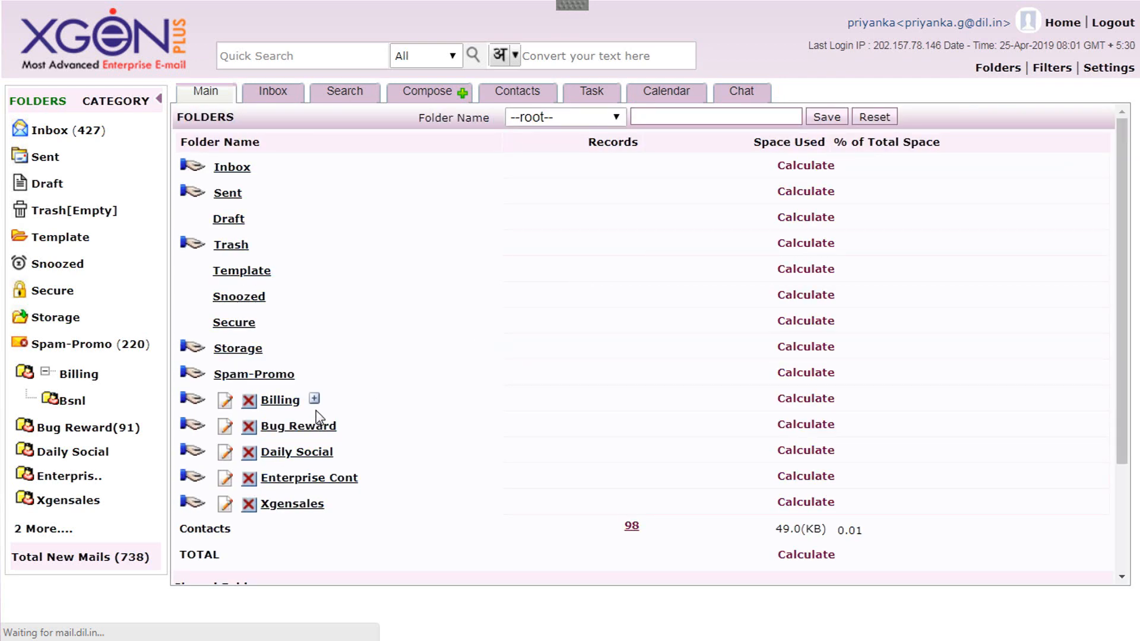
- Rename the Billing folder as Billing Reports
click(225, 406)
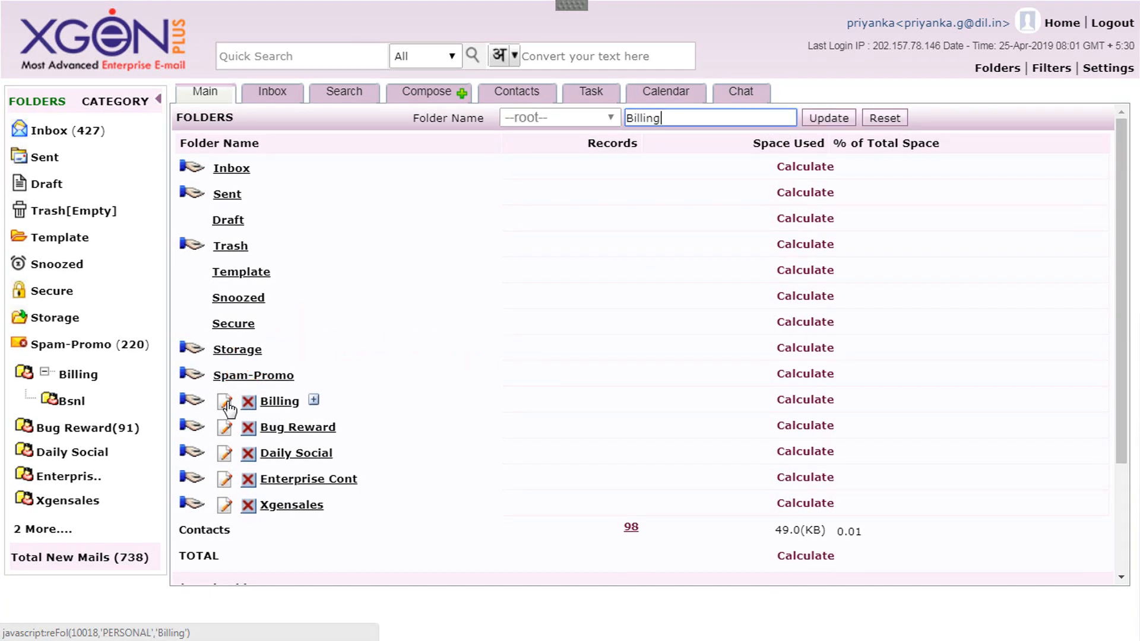
click(670, 117)
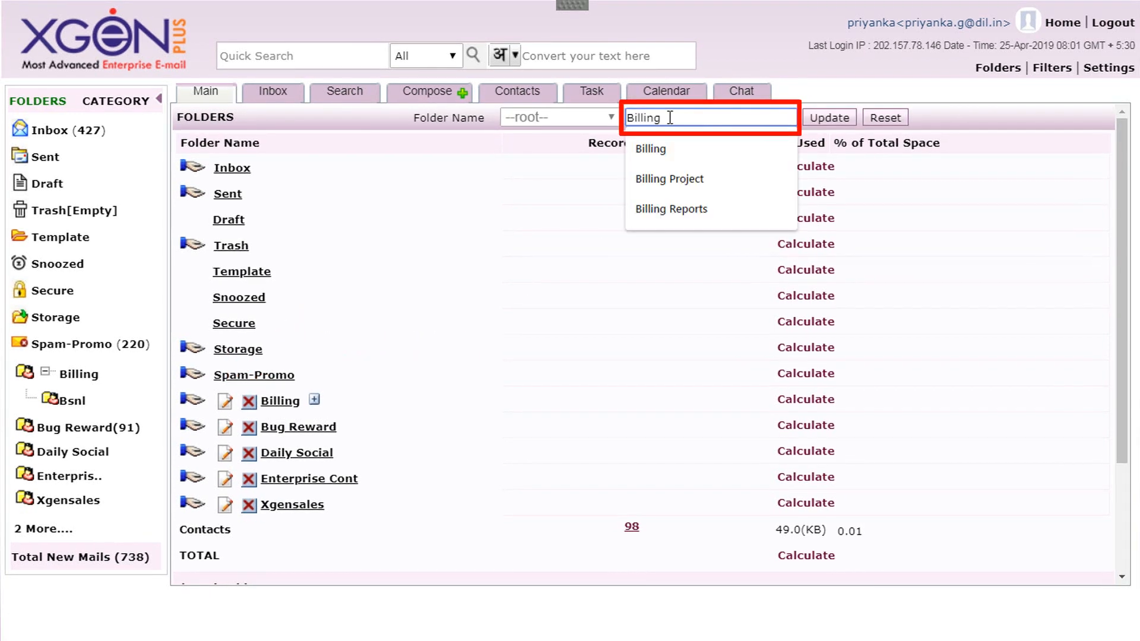
text(Re)
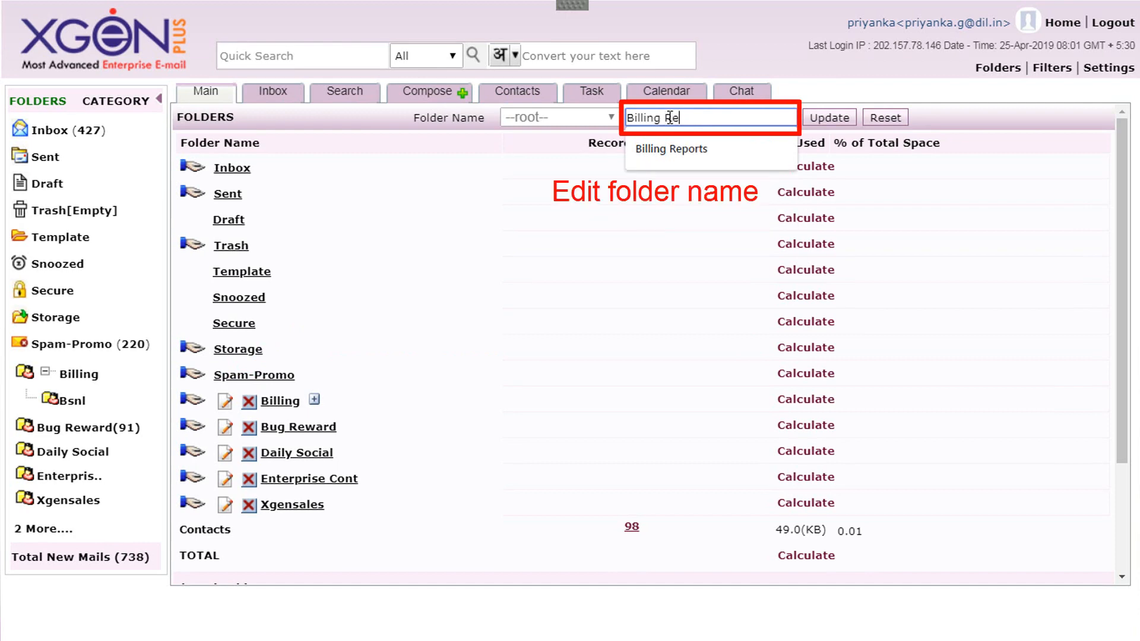
text(ports)
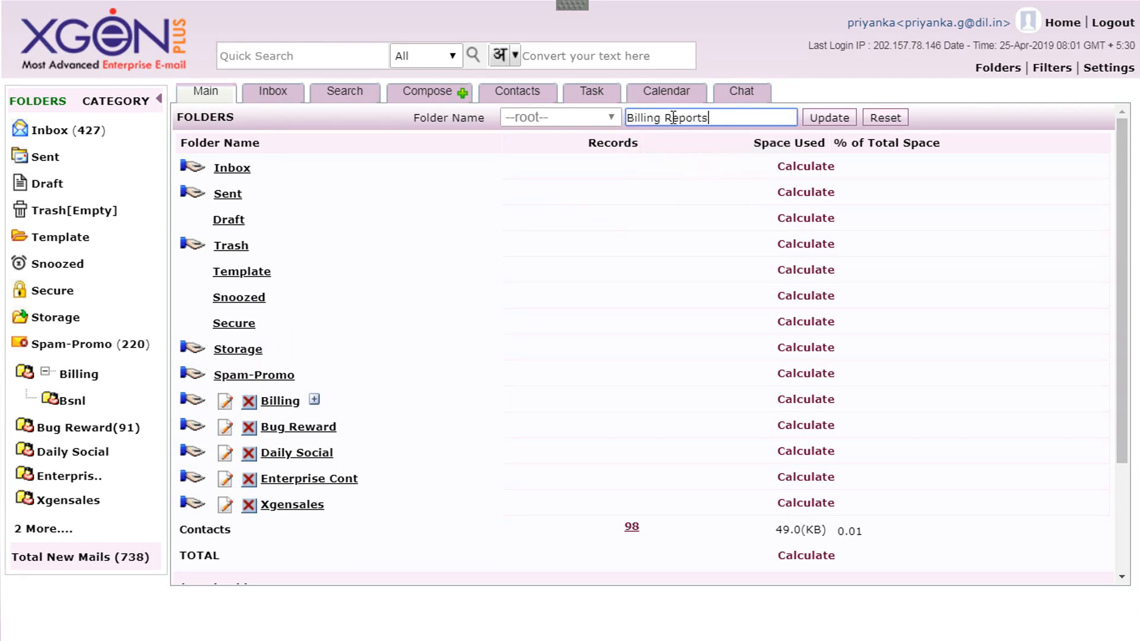
click(815, 119)
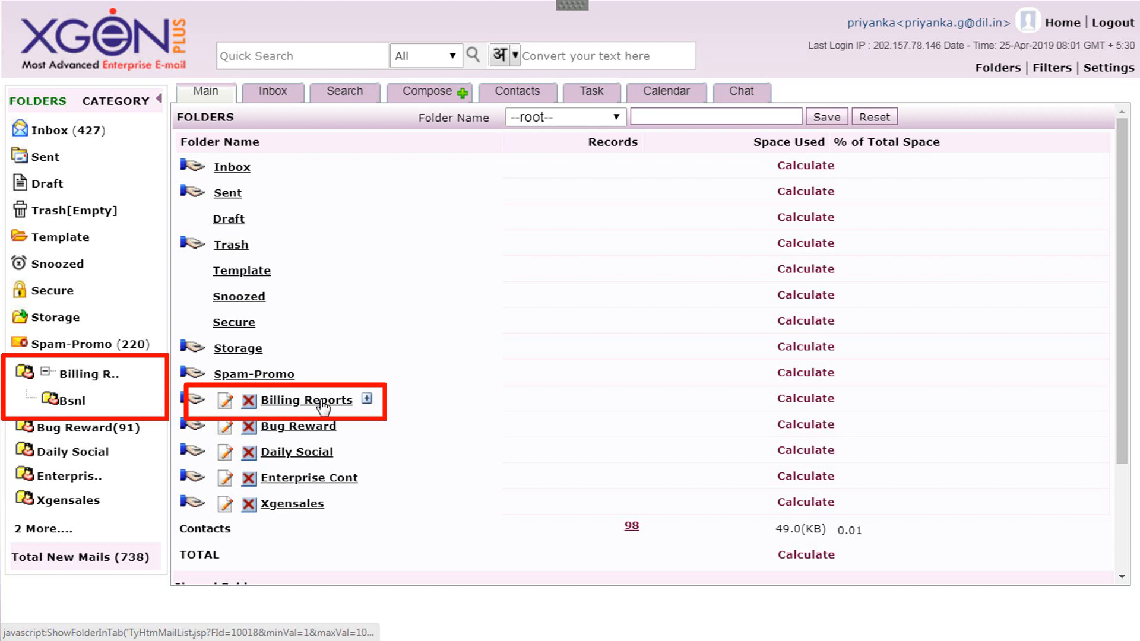
- Try to delete the Billing Reports folder while it still contains its subfolder
click(249, 404)
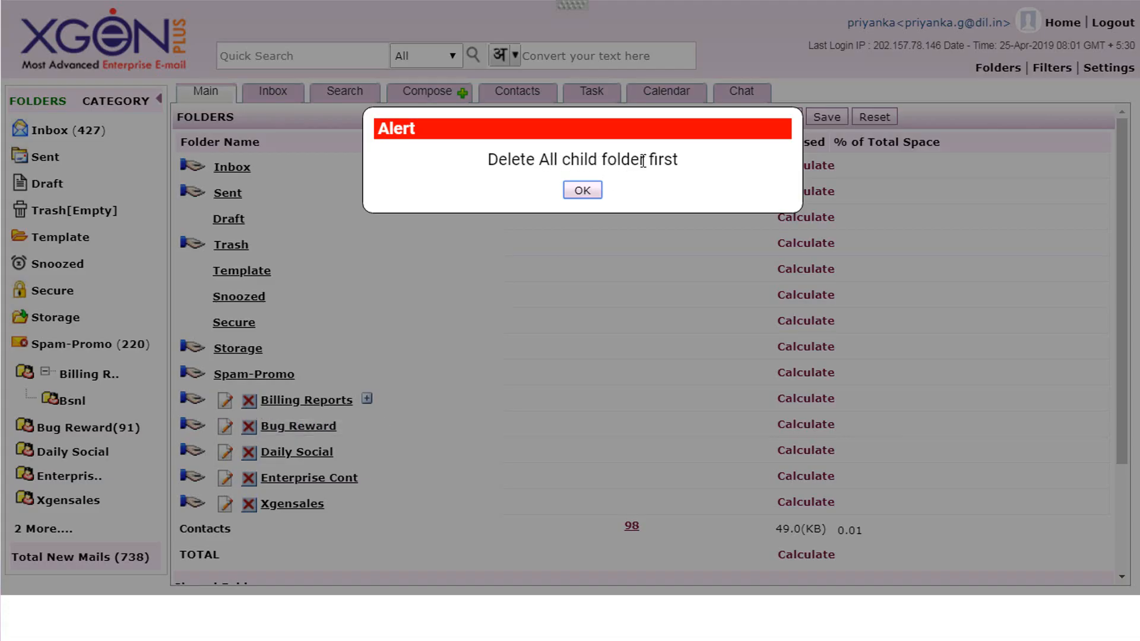
click(582, 191)
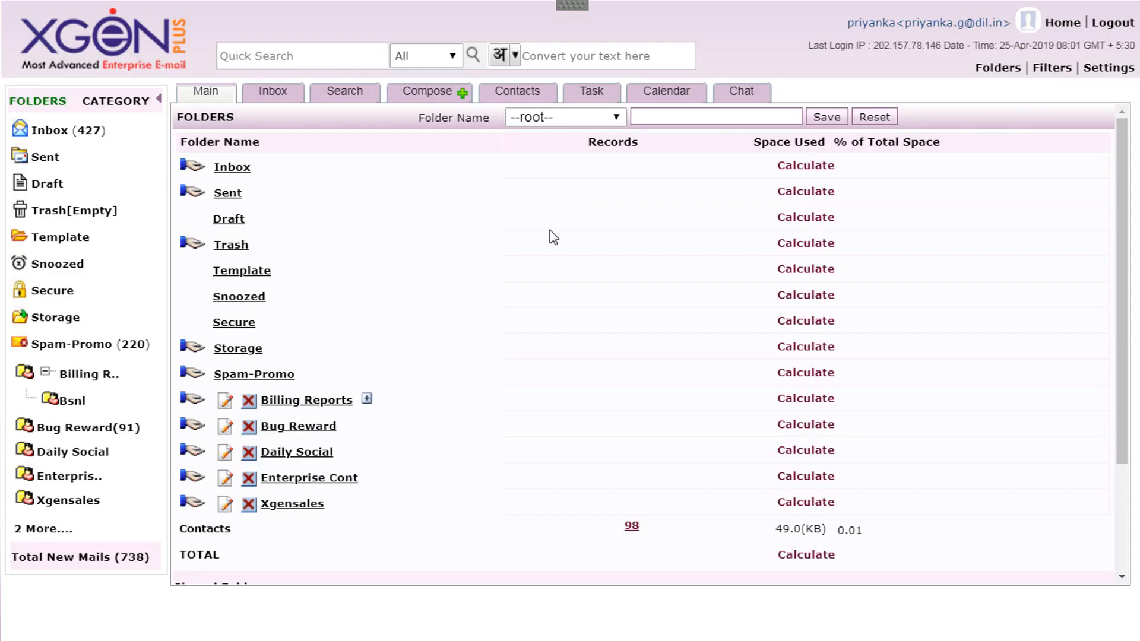
- Delete the Bsnl subfolder and its parent folder Billing Reports
click(367, 401)
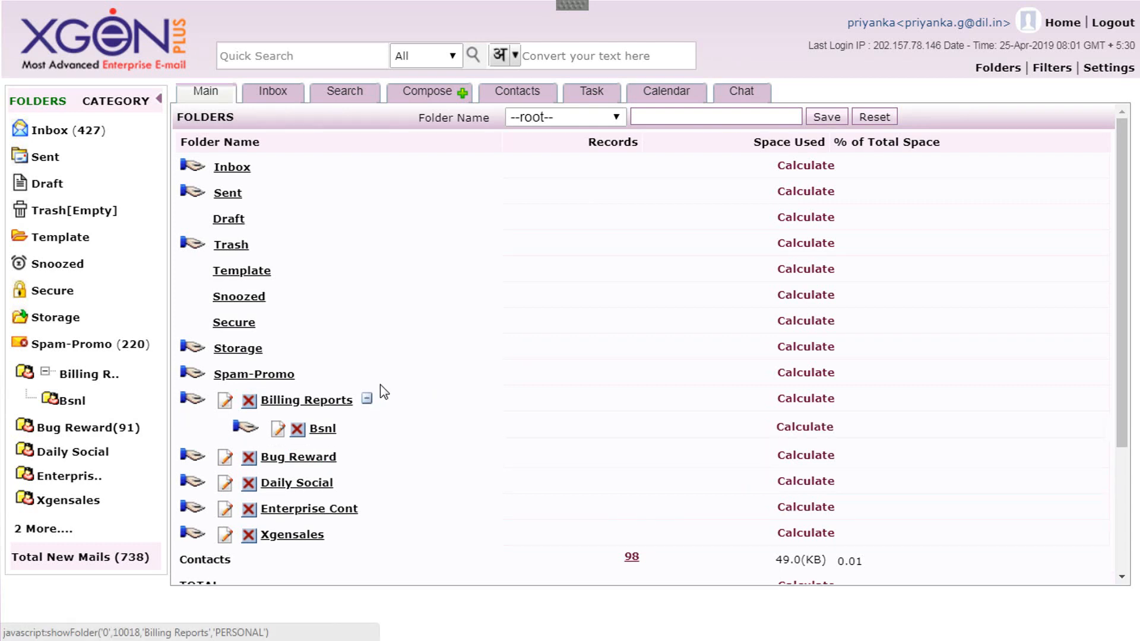
click(298, 429)
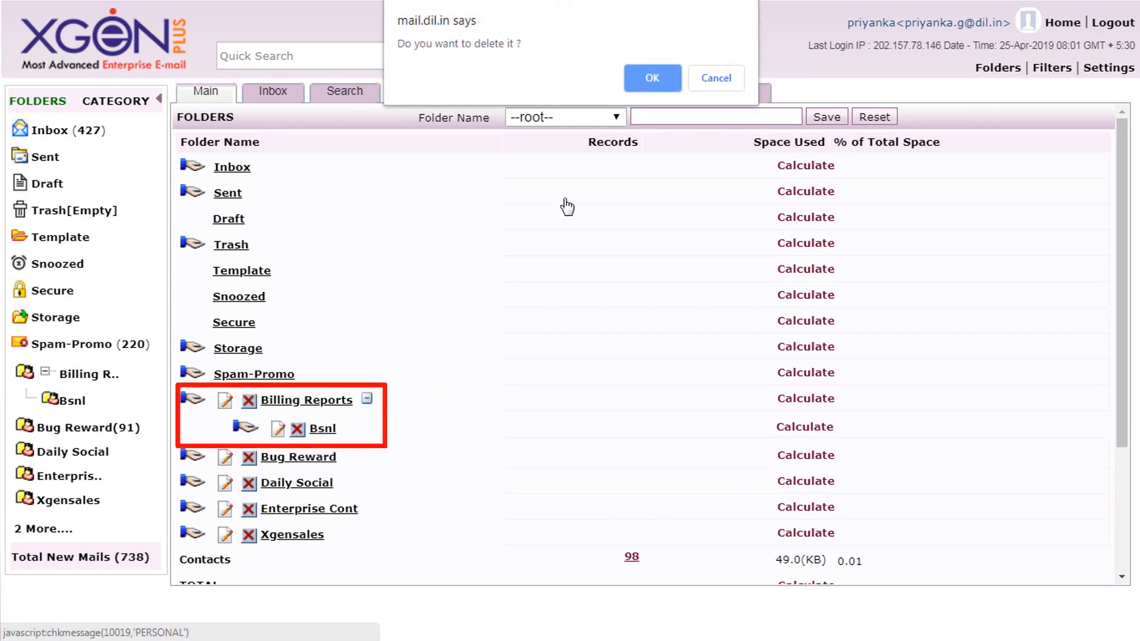
click(664, 80)
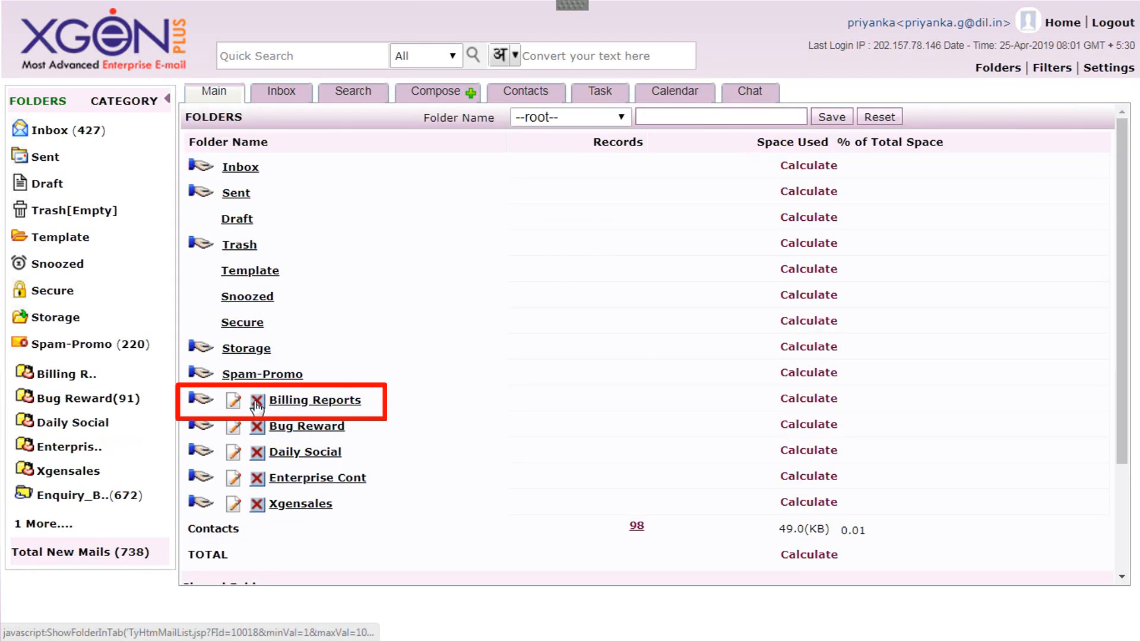
click(258, 404)
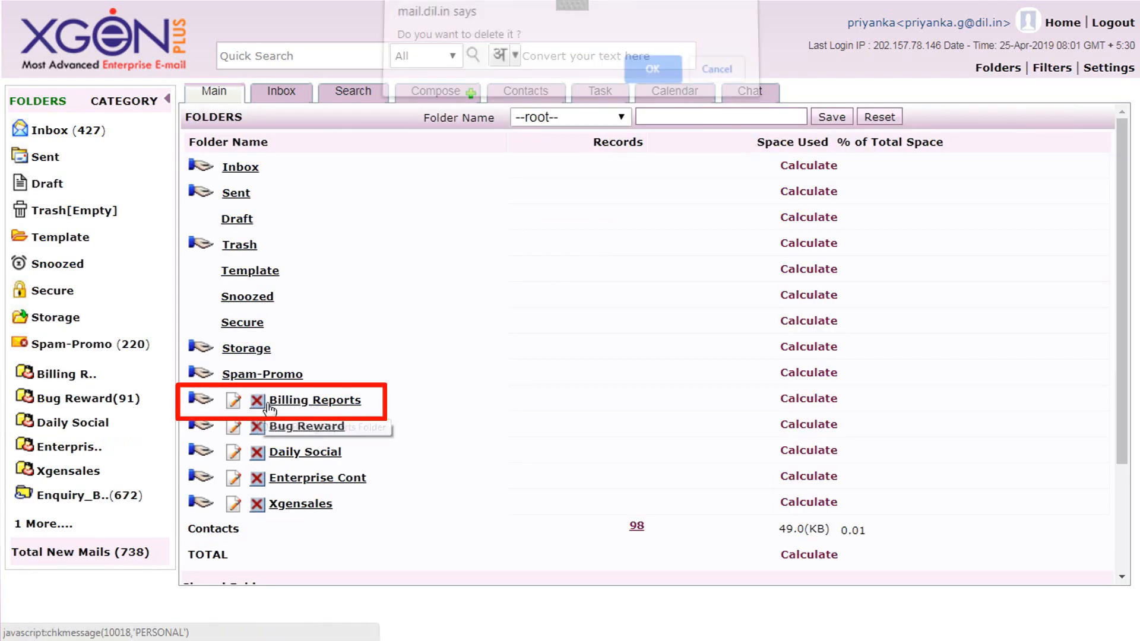
click(653, 81)
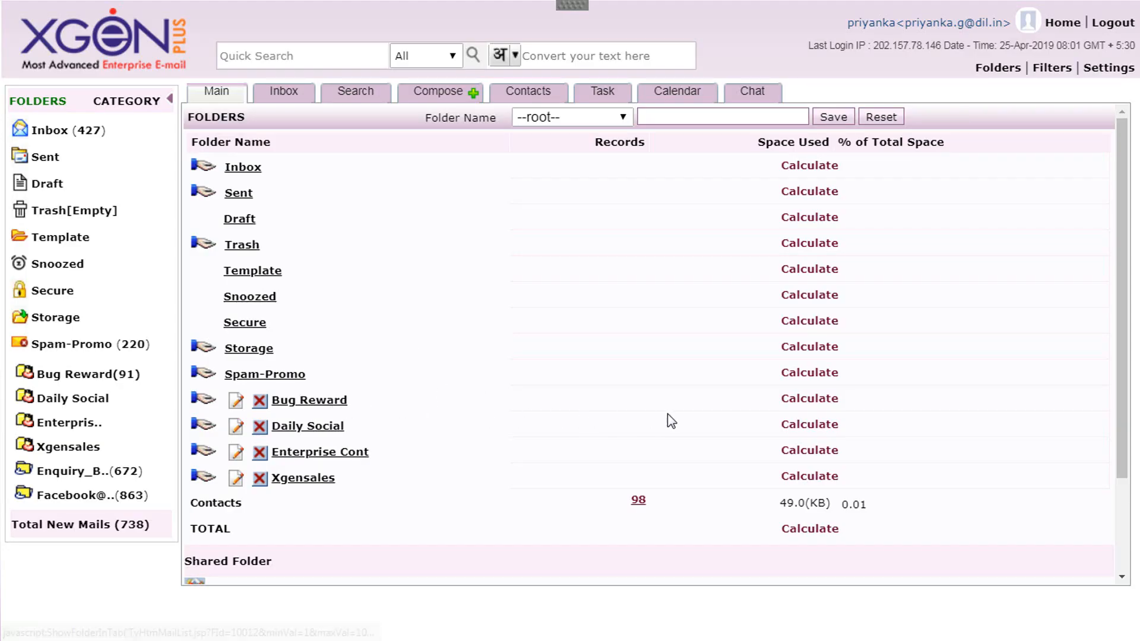
- Open the Inbox and run a quick search for "support" with the scope All
click(805, 406)
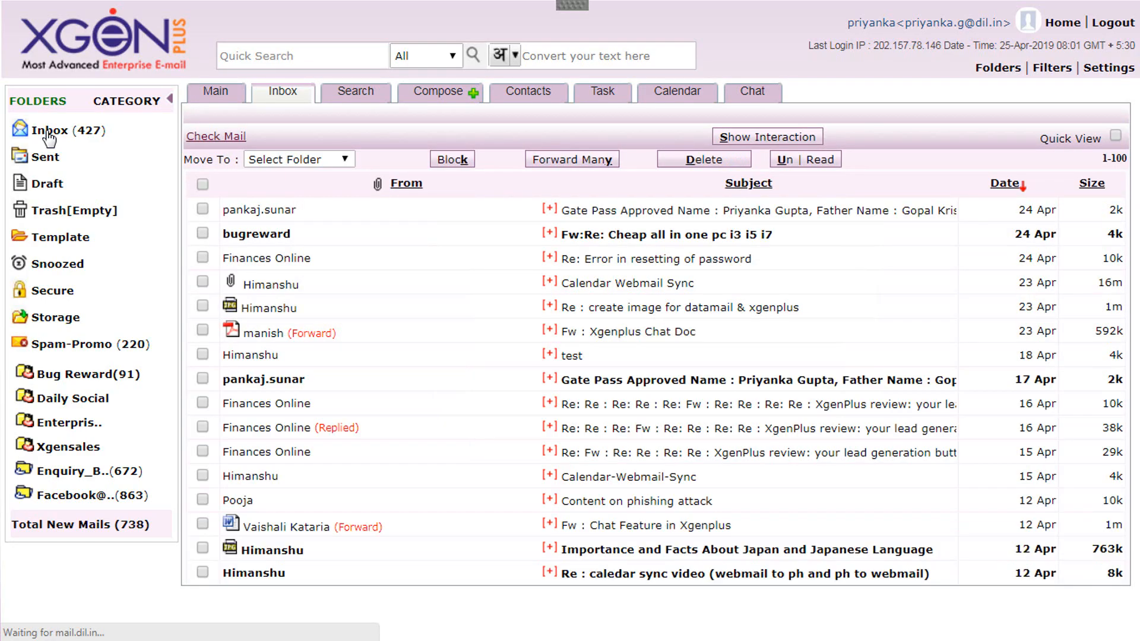
text(support)
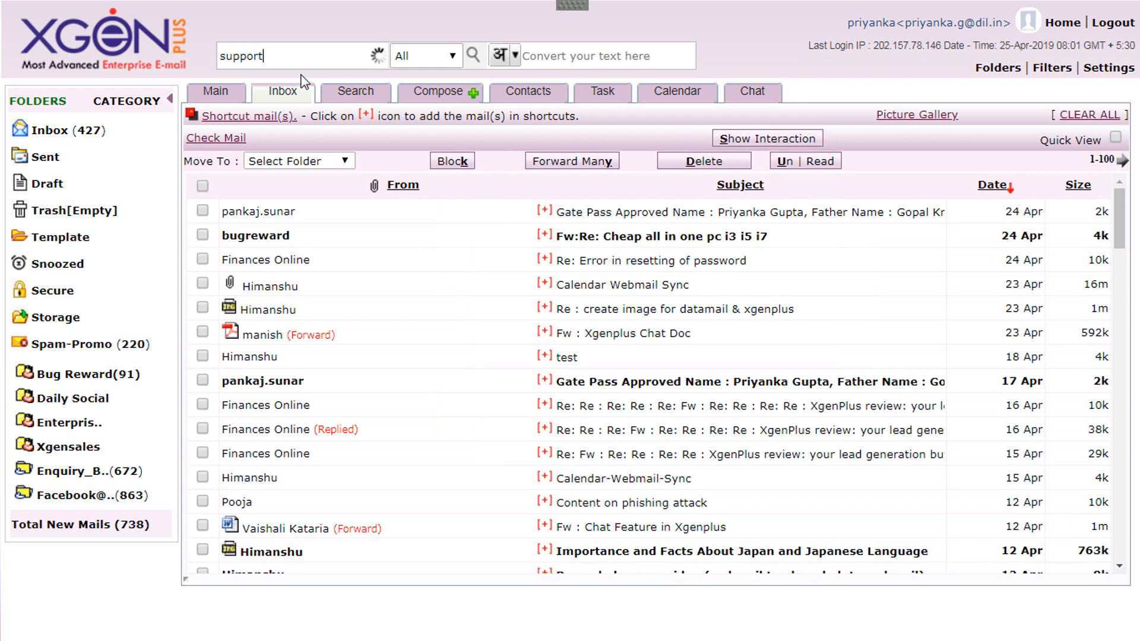
click(471, 59)
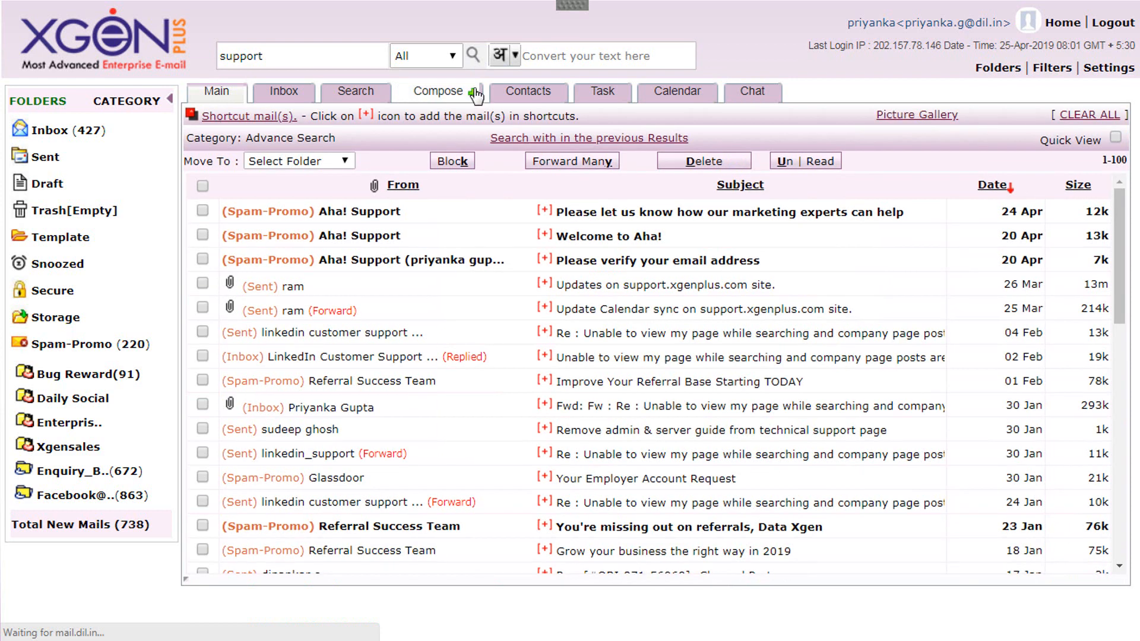
scroll(478, 267, down, 3)
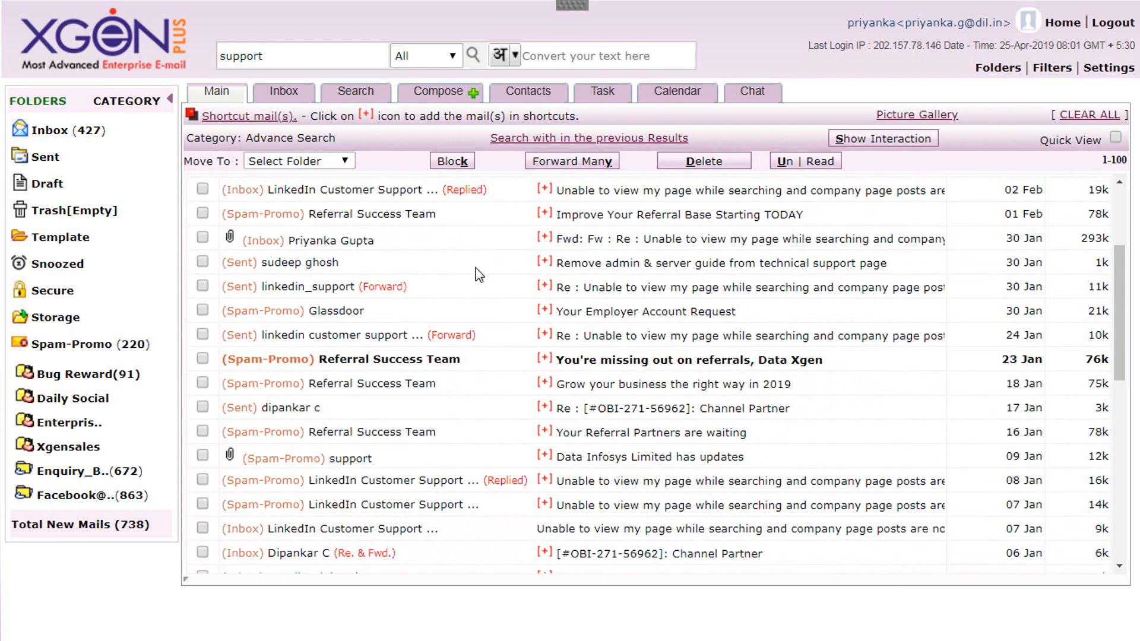
scroll(476, 268, up, 3)
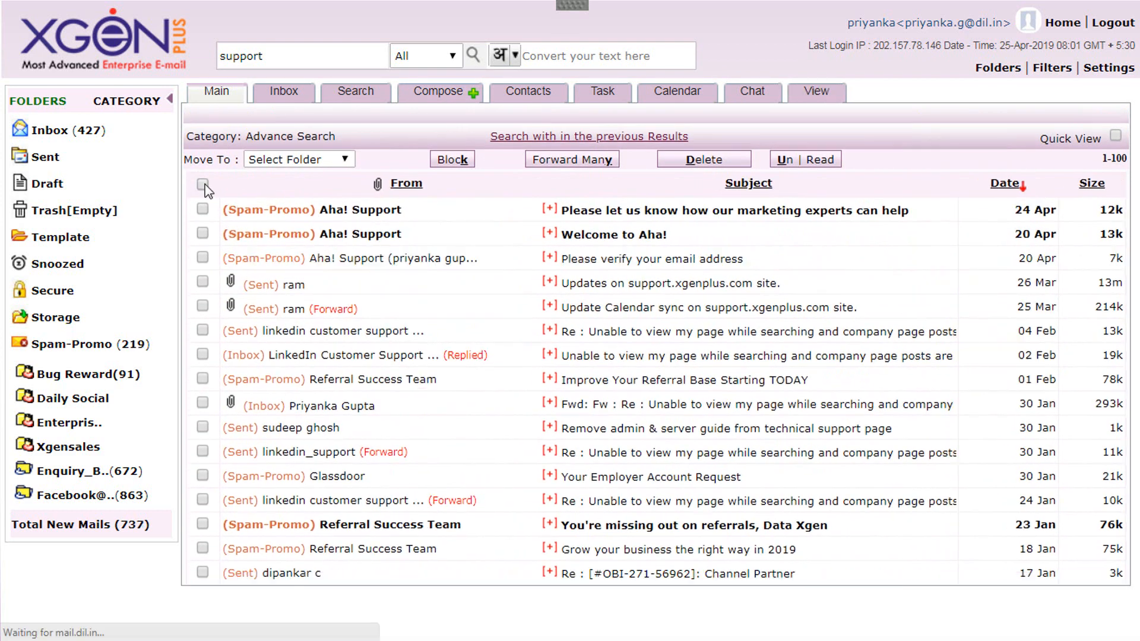
- Move the listed search results, except the three newest Aha! Support emails, to the Xgensales folder
click(203, 185)
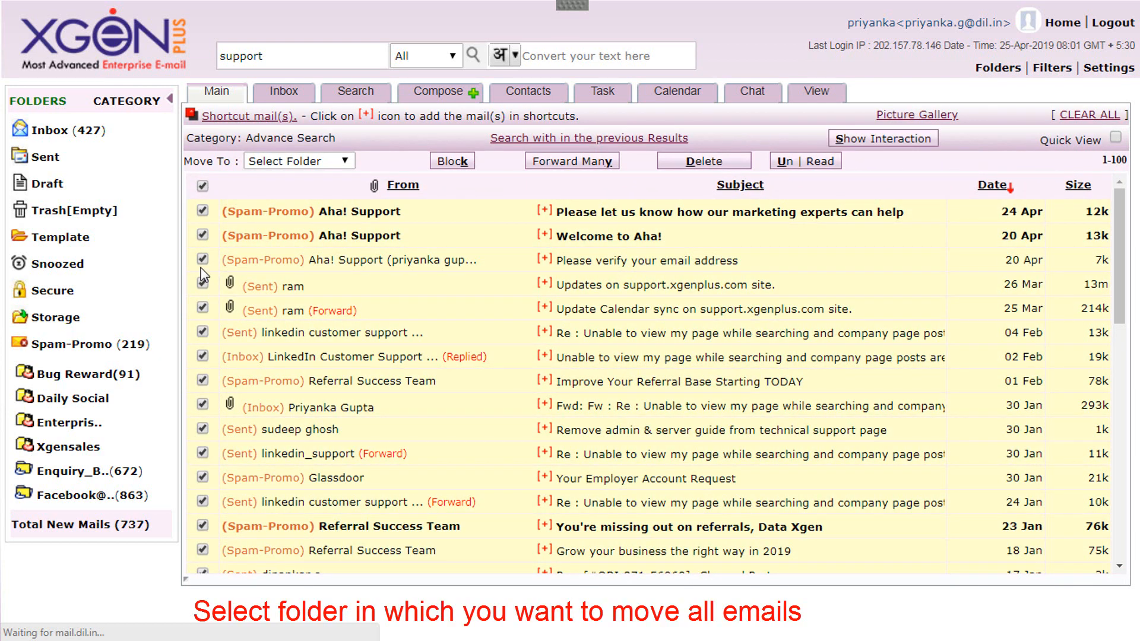
click(203, 261)
click(202, 235)
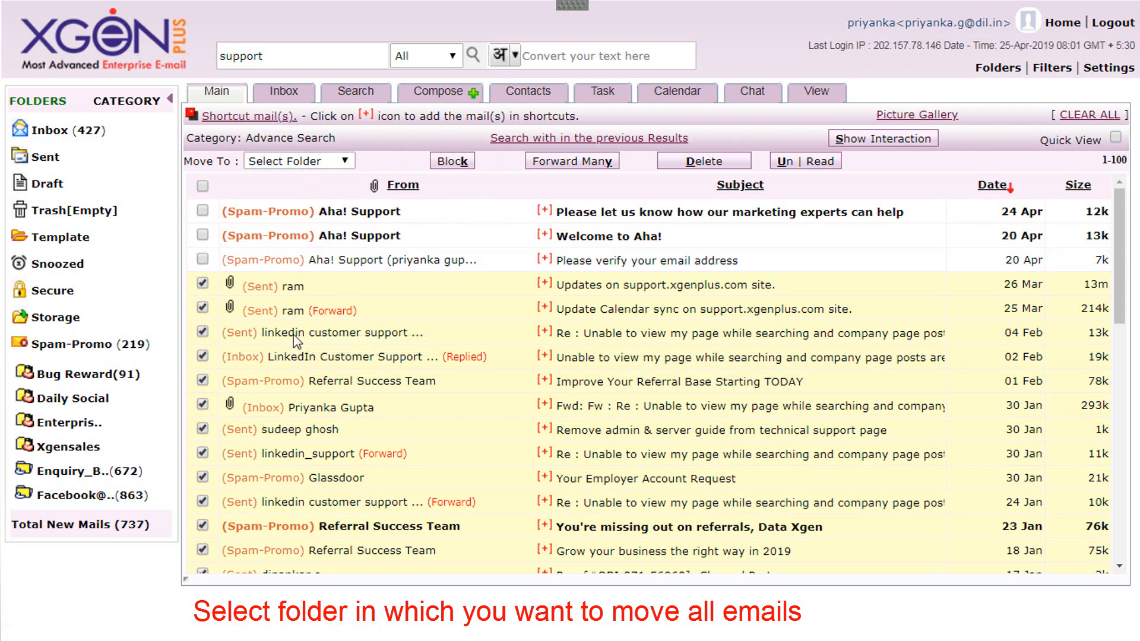
click(323, 161)
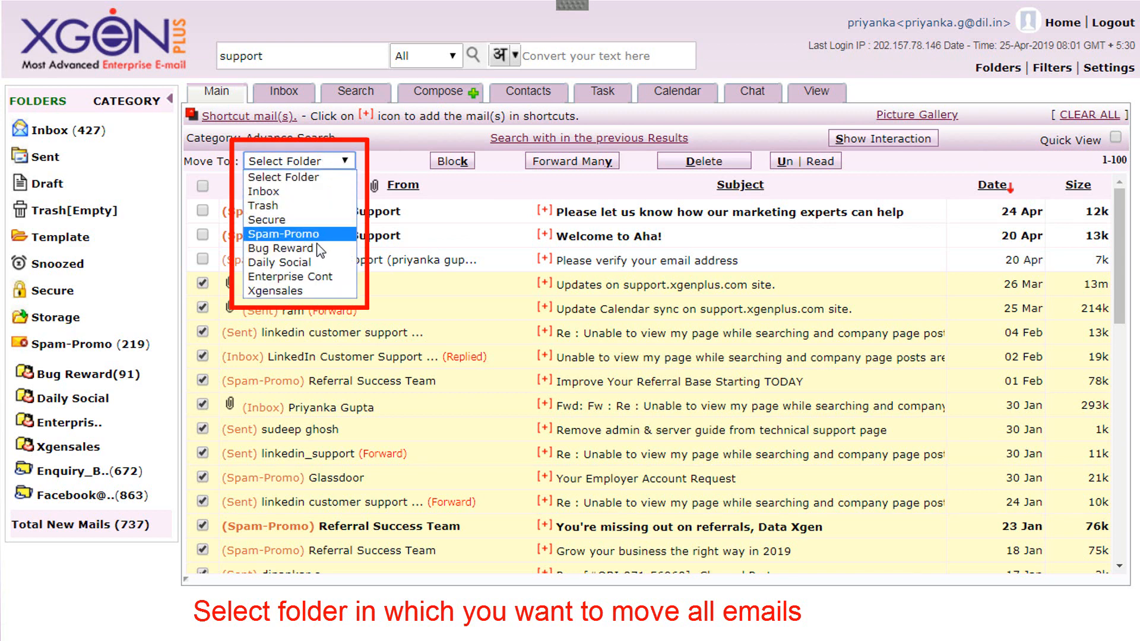
click(308, 290)
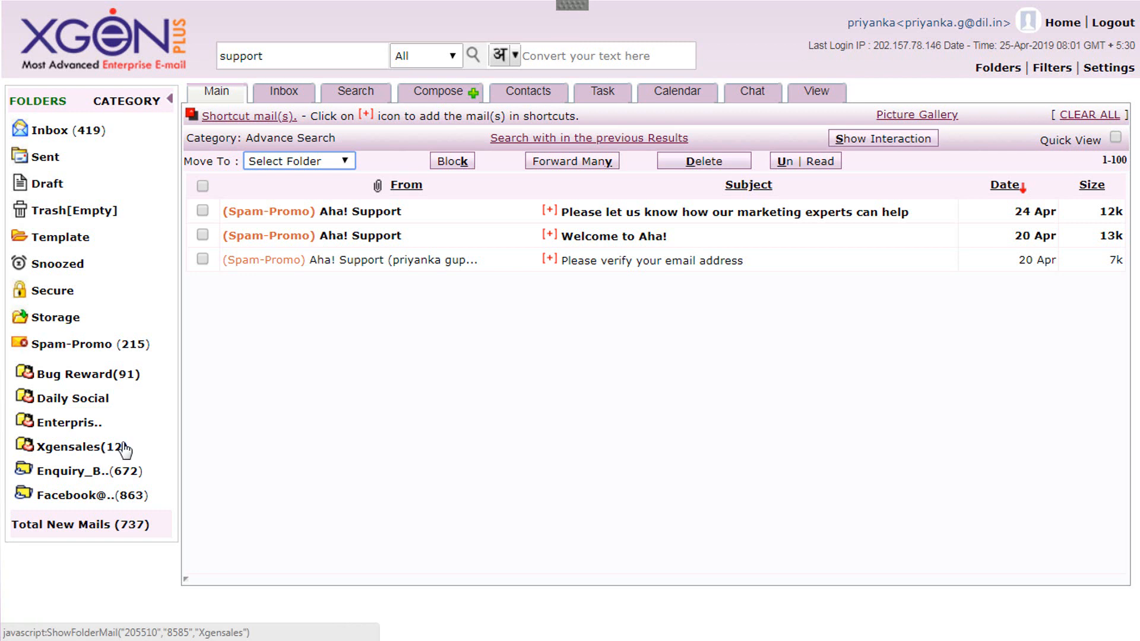
click(95, 455)
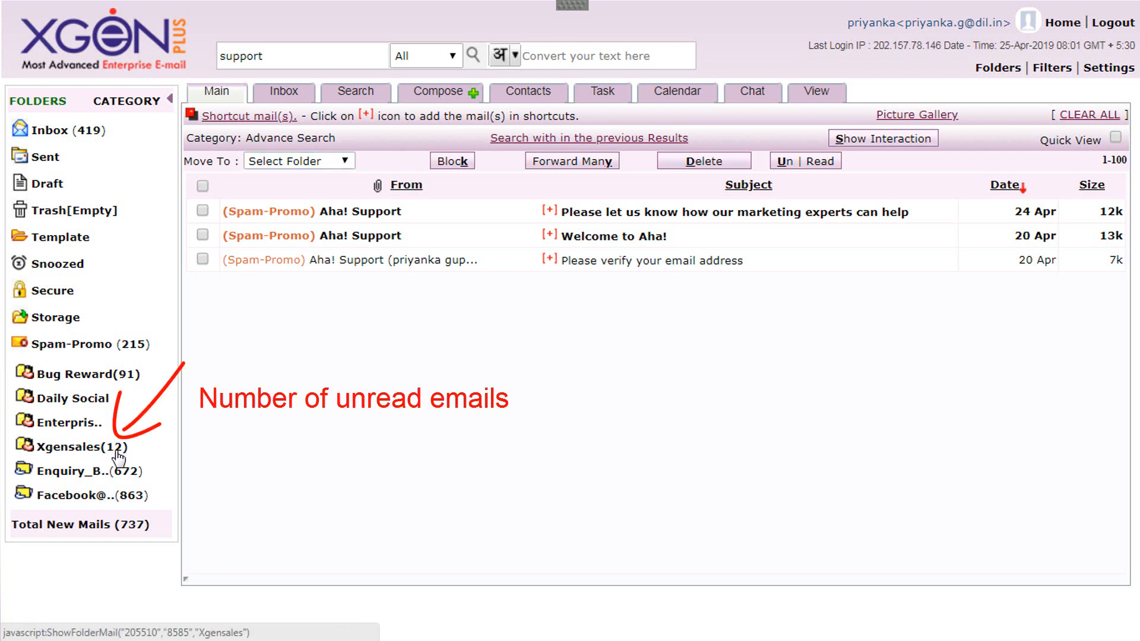